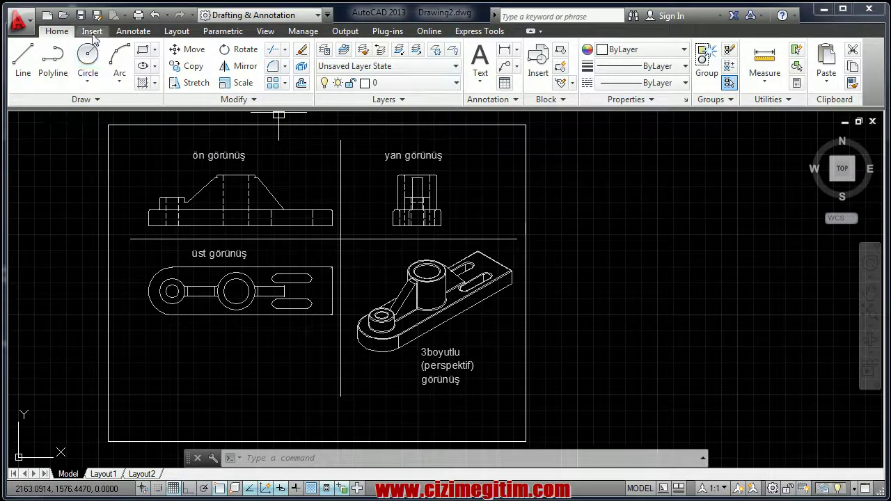
Step: Browse the Layout, Annotate, Parametric, Manage and Online ribbon tabs
{"action": "left_click", "coordinate": [176, 31]}
{"action": "left_click", "coordinate": [134, 31]}
{"action": "left_click", "coordinate": [223, 30]}
{"action": "left_click", "coordinate": [303, 31]}
{"action": "left_click", "coordinate": [429, 30]}
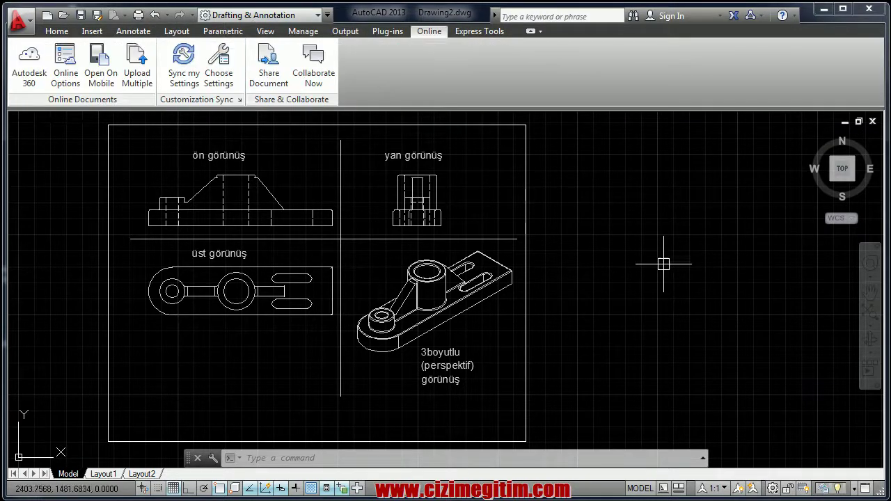
Step: Zoom out and pan so the four-view drawing sits small and centred
{"action": "scroll", "coordinate": [686, 272], "scroll_direction": "down", "scroll_amount": 2}
{"action": "middle_click_drag", "start_coordinate": [649, 275], "coordinate": [553, 290]}
{"action": "scroll", "coordinate": [439, 241], "scroll_direction": "up", "scroll_amount": 3}
{"action": "scroll", "coordinate": [460, 244], "scroll_direction": "down", "scroll_amount": 2}
{"action": "scroll", "coordinate": [459, 244], "scroll_direction": "down", "scroll_amount": 2}
{"action": "middle_click_drag", "start_coordinate": [418, 265], "coordinate": [396, 272]}
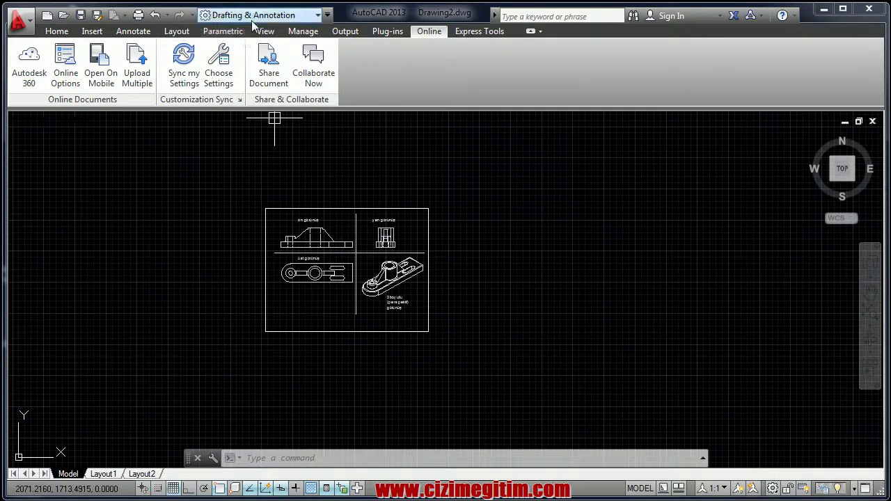
Step: Switch to 3D Basics, then crossing-select the four-view drawing and delete it
{"action": "left_click", "coordinate": [278, 15]}
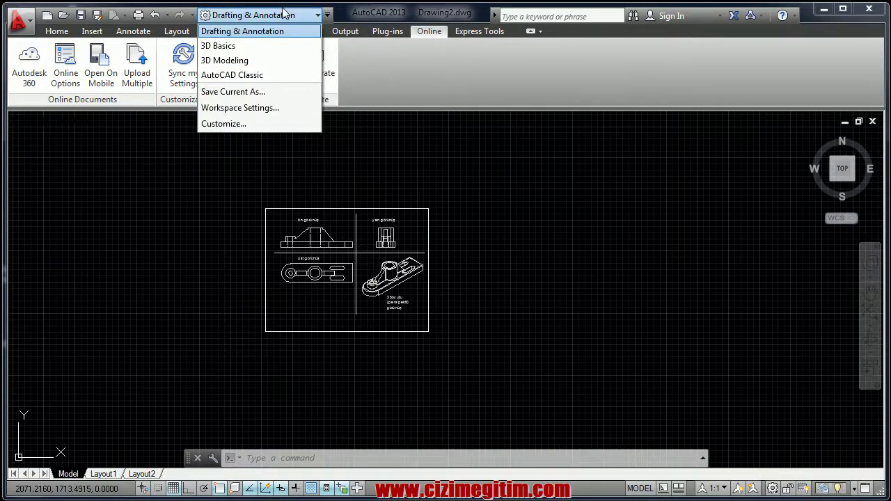
{"action": "left_click", "coordinate": [254, 46]}
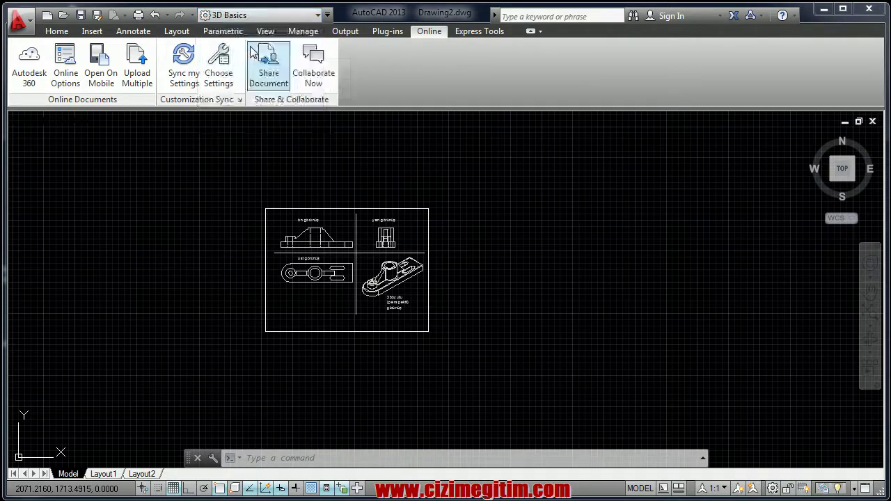
{"action": "left_click", "coordinate": [473, 188]}
{"action": "left_click", "coordinate": [252, 338]}
{"action": "key", "text": "Delete"}
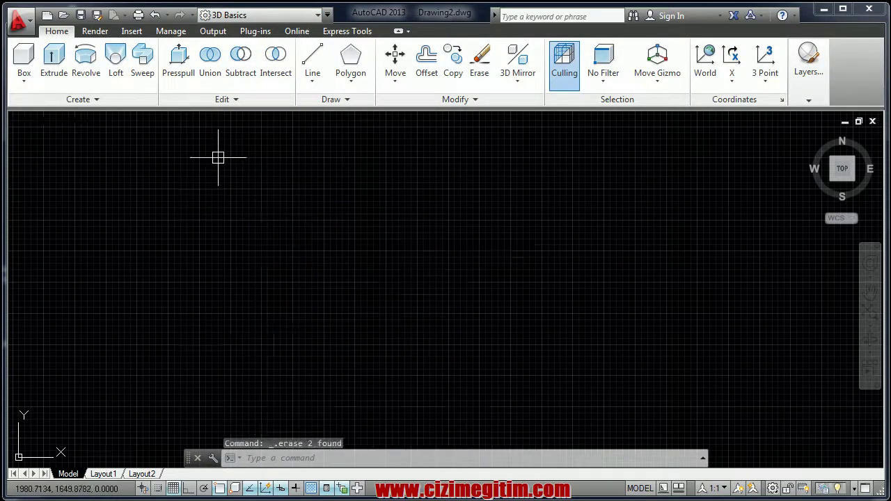
{"action": "middle_click_drag", "start_coordinate": [494, 189], "coordinate": [428, 239]}
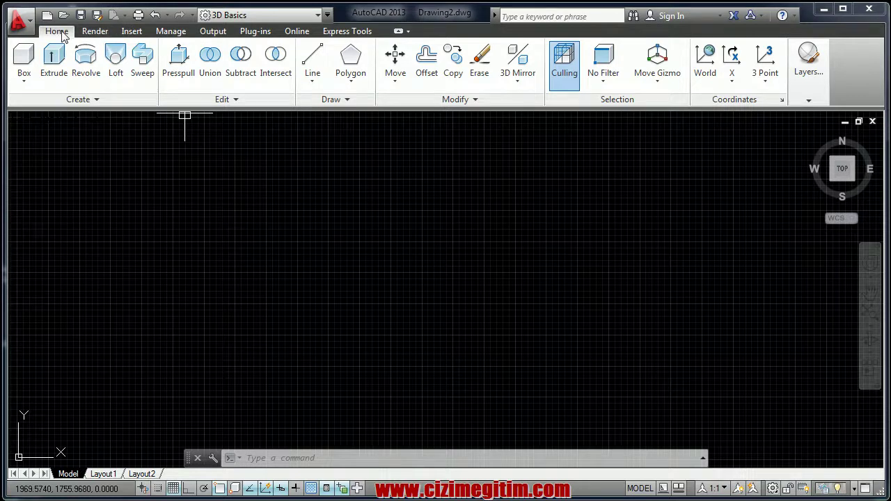
{"action": "left_click", "coordinate": [93, 31]}
{"action": "left_click", "coordinate": [131, 31]}
{"action": "left_click", "coordinate": [171, 31]}
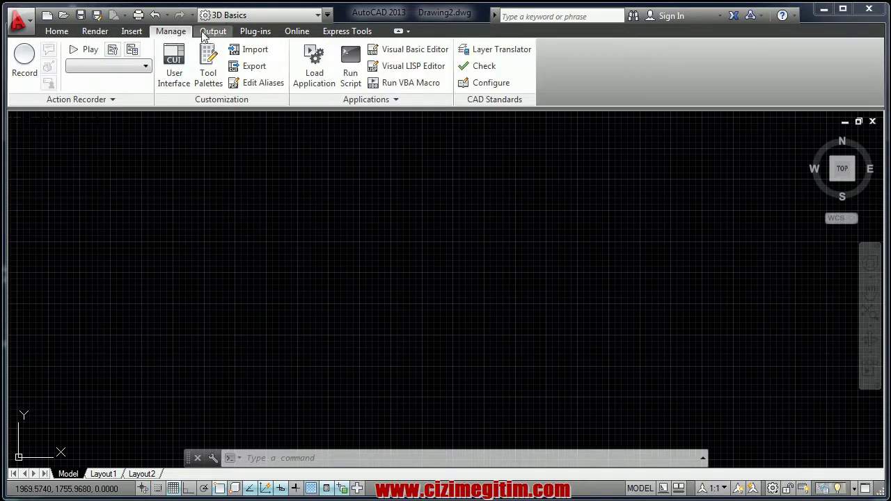
{"action": "left_click", "coordinate": [213, 32]}
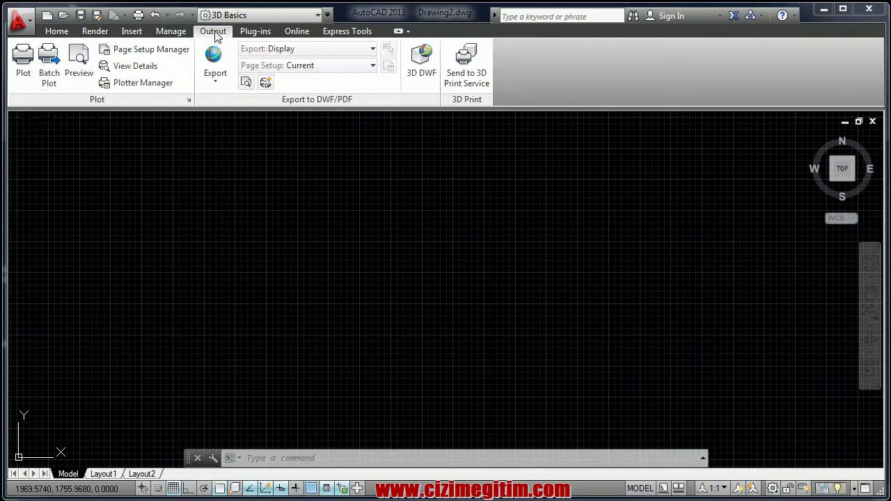
{"action": "left_click", "coordinate": [57, 32]}
{"action": "left_click", "coordinate": [97, 32]}
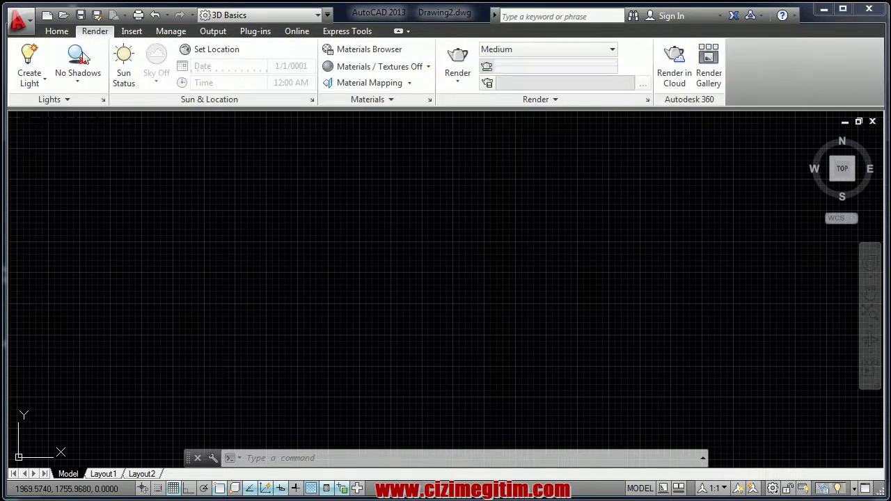
{"action": "left_click", "coordinate": [56, 31]}
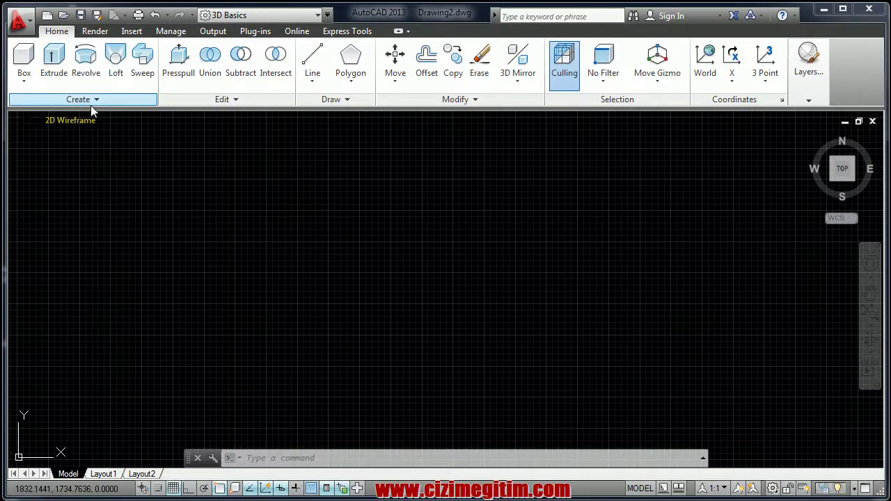
Step: Expand the Create panel slide-out, then the Edit panel's hidden solid-editing tools
{"action": "left_click", "coordinate": [94, 99]}
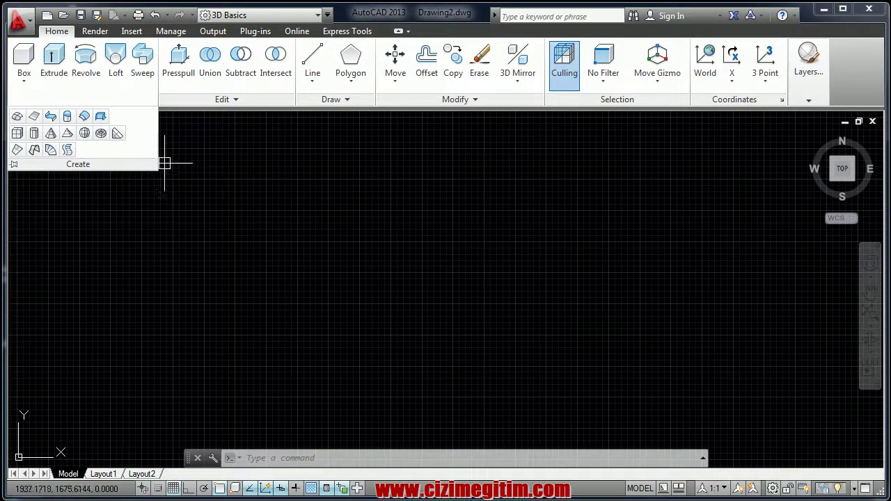
{"action": "left_click", "coordinate": [104, 105]}
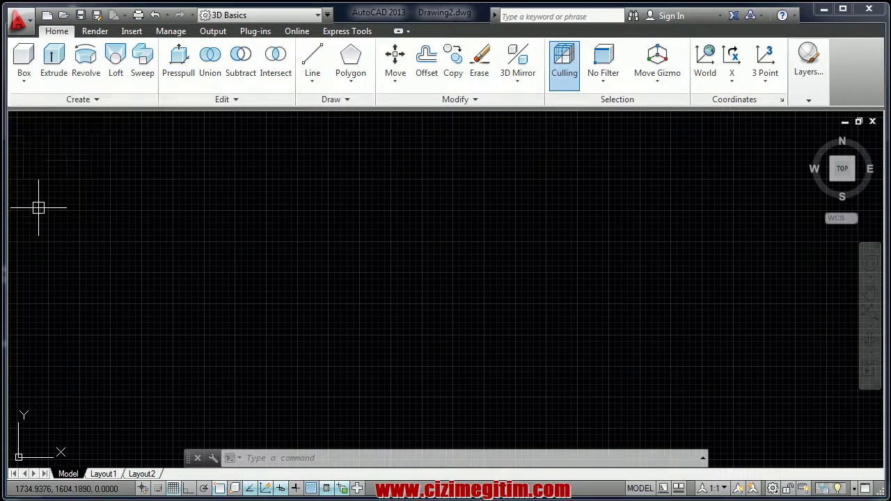
{"action": "left_click", "coordinate": [111, 99]}
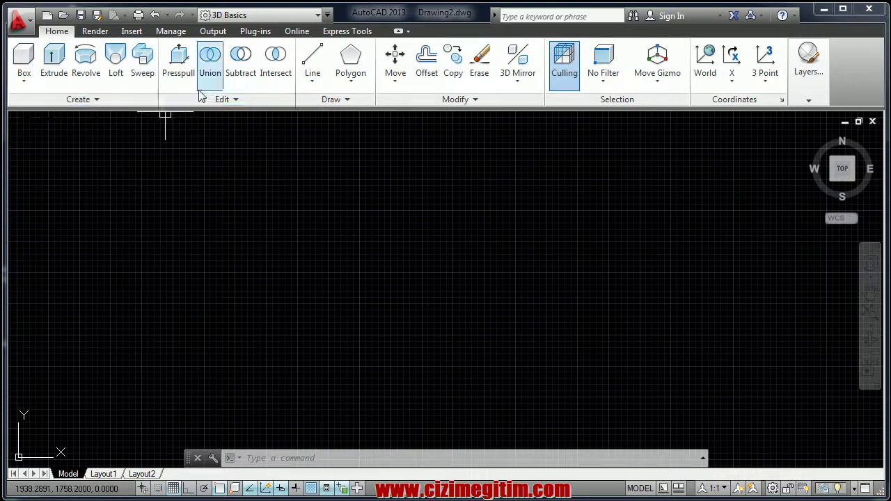
{"action": "left_click", "coordinate": [232, 103]}
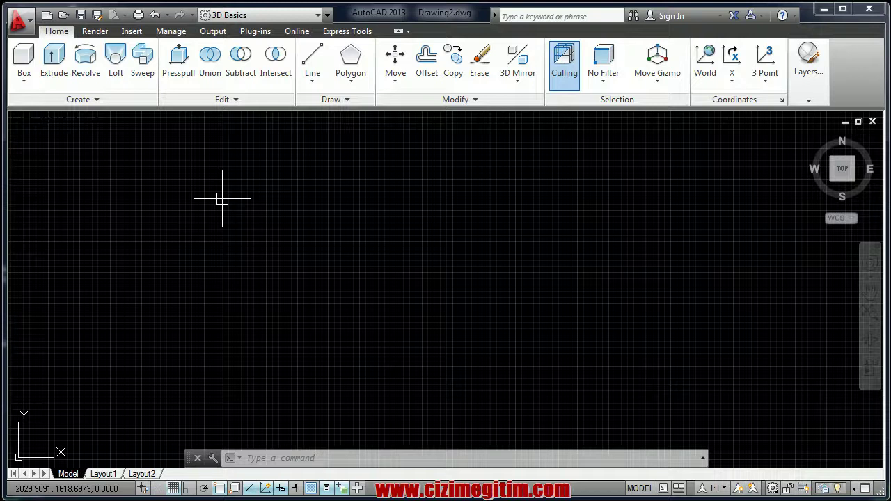
{"action": "left_click", "coordinate": [223, 99]}
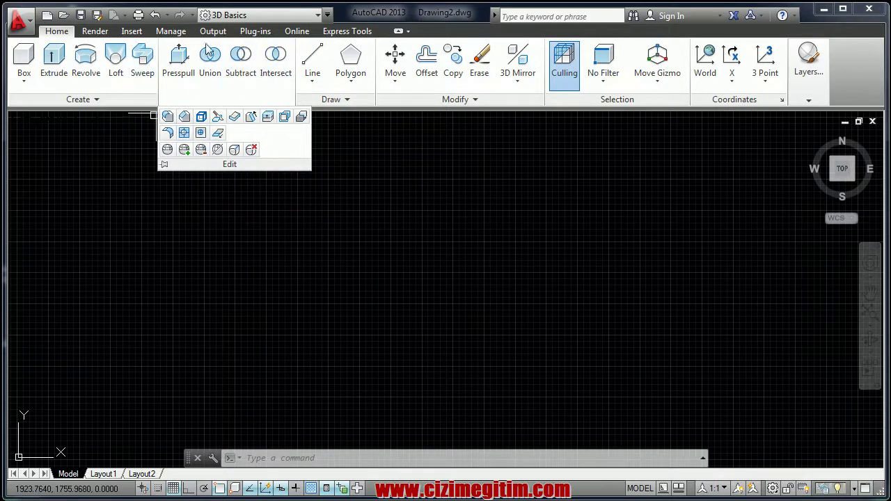
Step: Expand Draw and Modify panels, viewing the Polygon, Line and 3D Mirror dropdown lists
{"action": "left_click", "coordinate": [339, 103]}
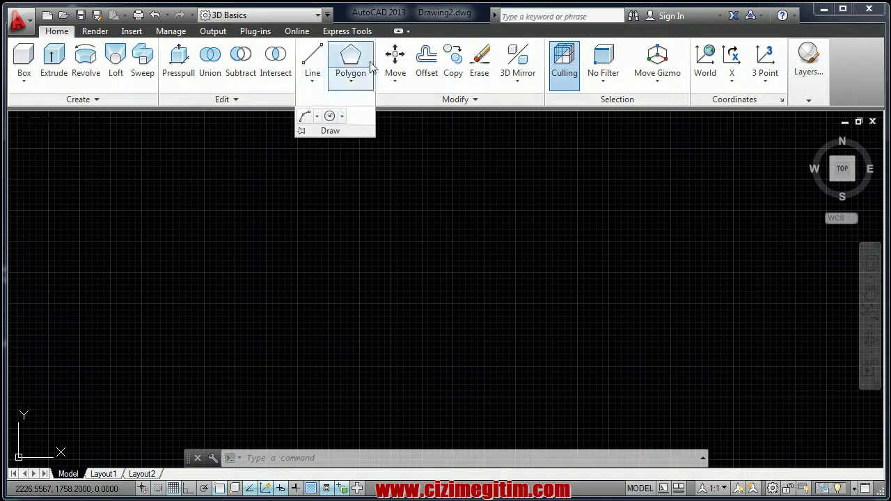
{"action": "left_click", "coordinate": [350, 83]}
{"action": "left_click", "coordinate": [312, 93]}
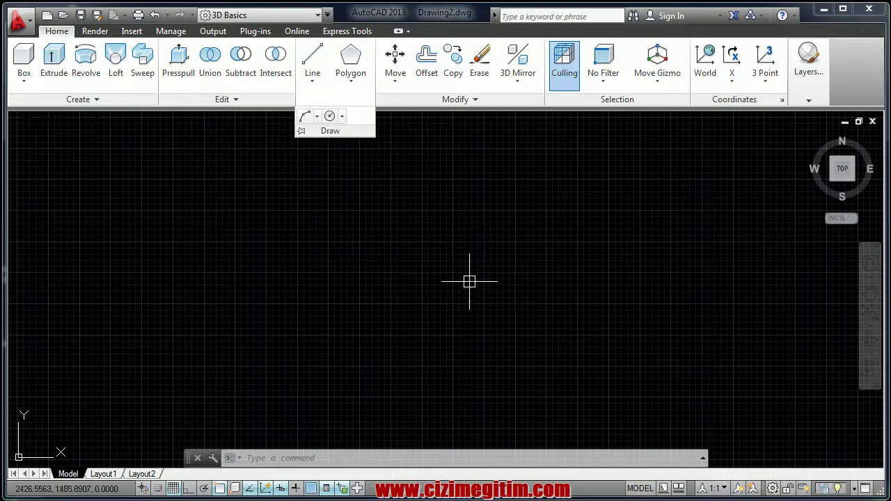
{"action": "left_click", "coordinate": [459, 102]}
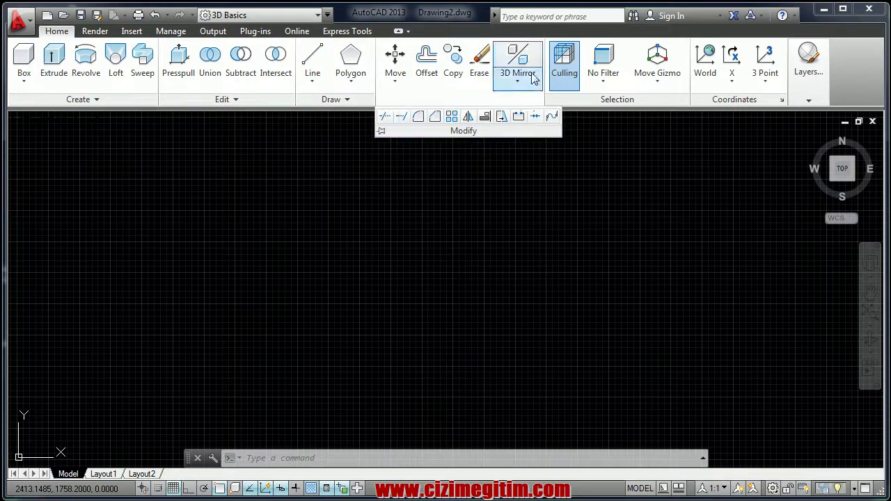
{"action": "left_click", "coordinate": [522, 95]}
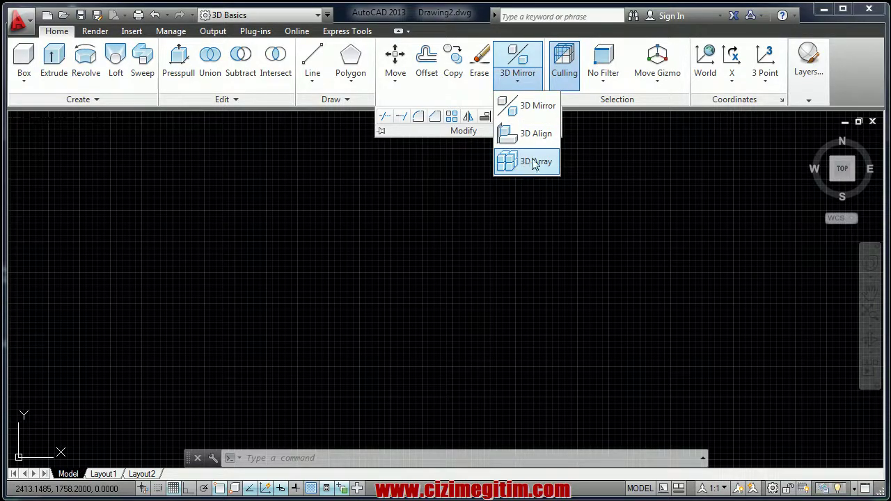
{"action": "left_click", "coordinate": [615, 87]}
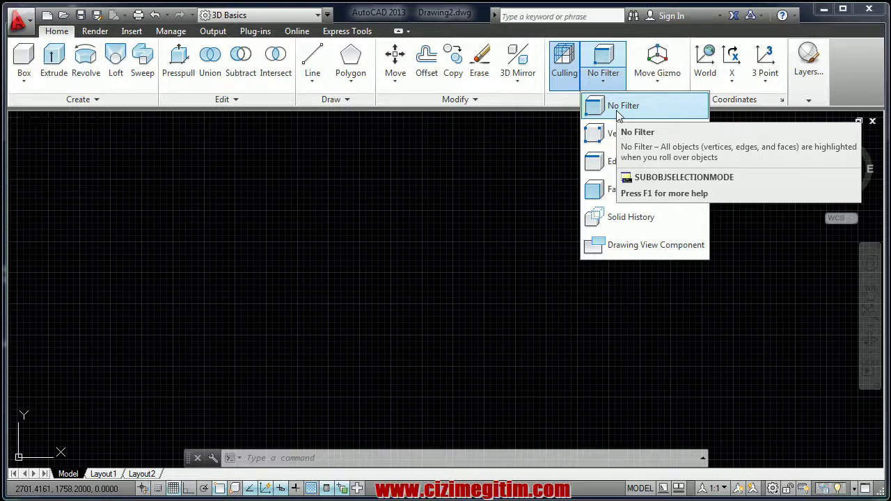
{"action": "left_click", "coordinate": [658, 81]}
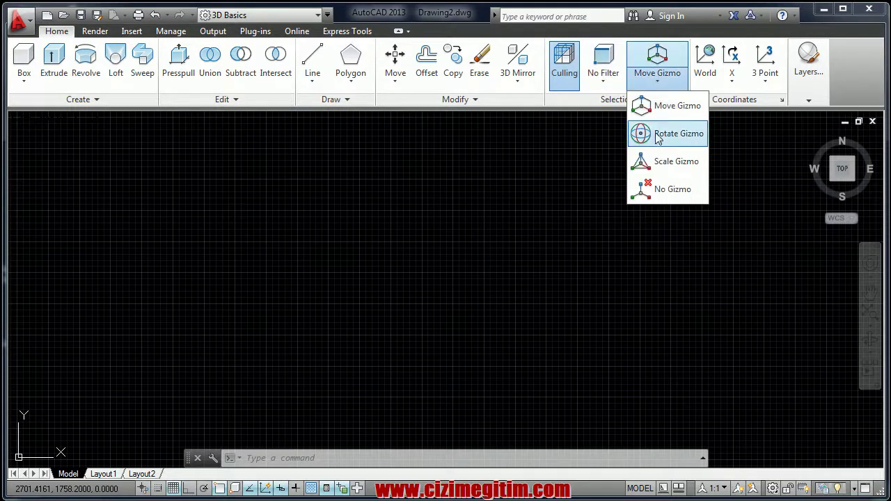
{"action": "left_click", "coordinate": [548, 193]}
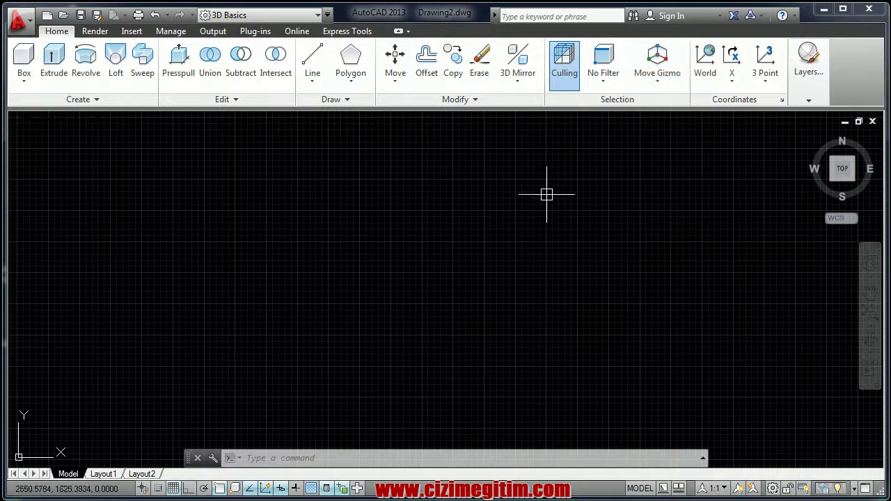
{"action": "left_click", "coordinate": [662, 87]}
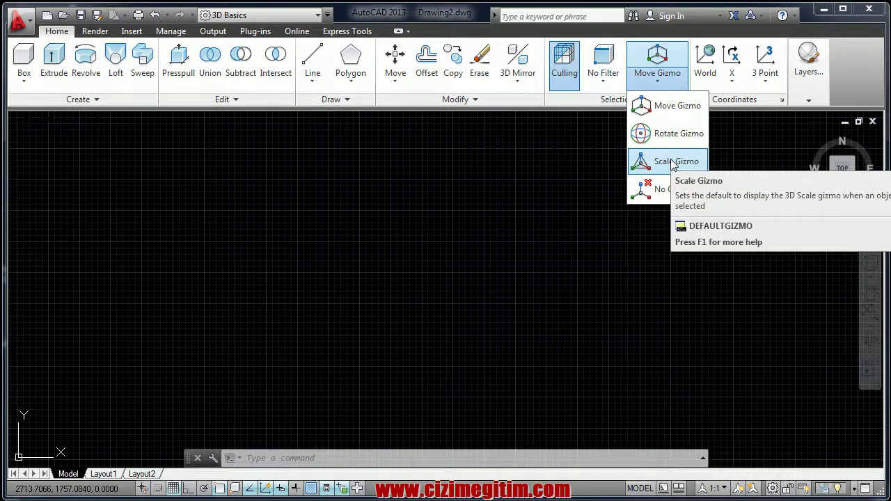
{"action": "left_click", "coordinate": [756, 139]}
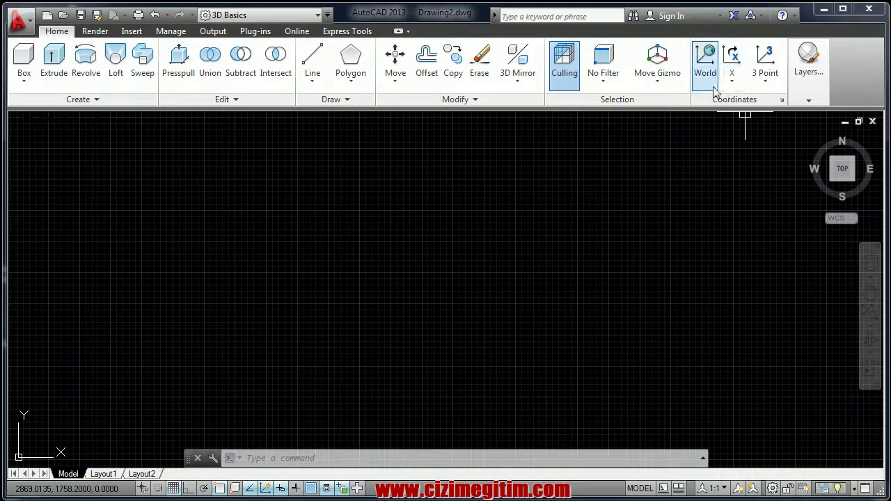
Step: Check the Layers flyout and UCS X-rotate options, then show the Render tab tools
{"action": "left_click", "coordinate": [810, 103]}
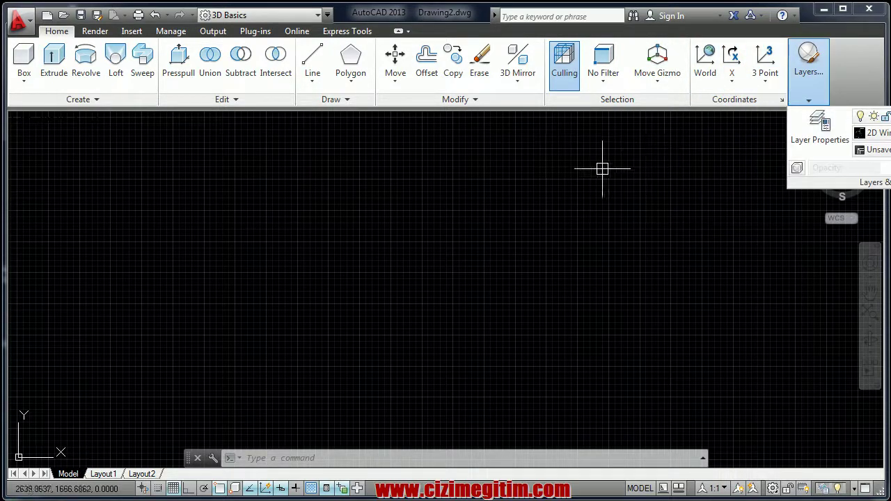
{"action": "left_click", "coordinate": [732, 82]}
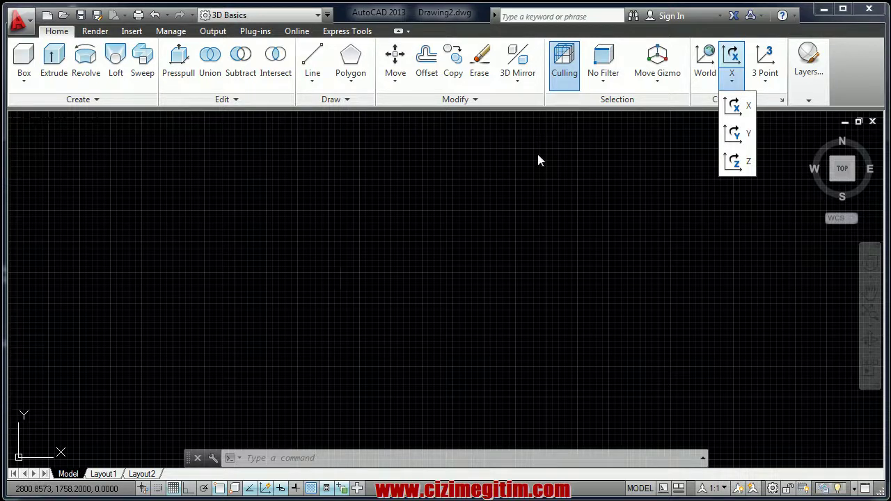
{"action": "left_click", "coordinate": [699, 102]}
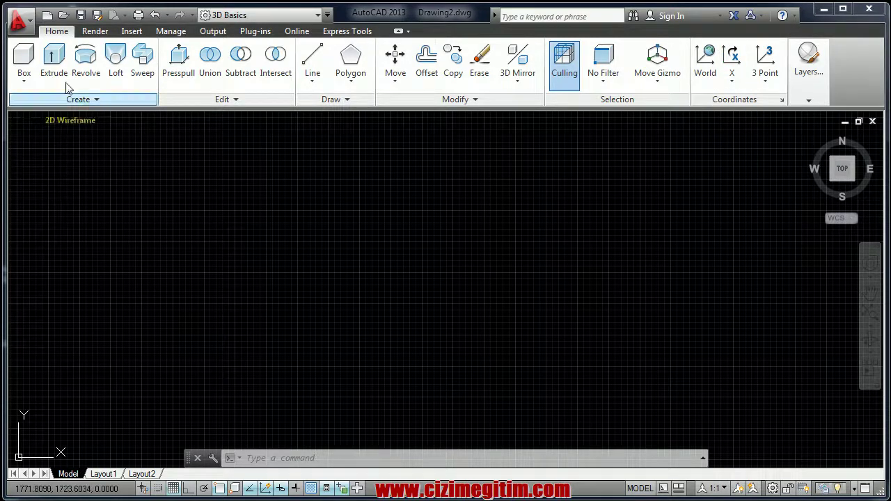
{"action": "left_click", "coordinate": [92, 32]}
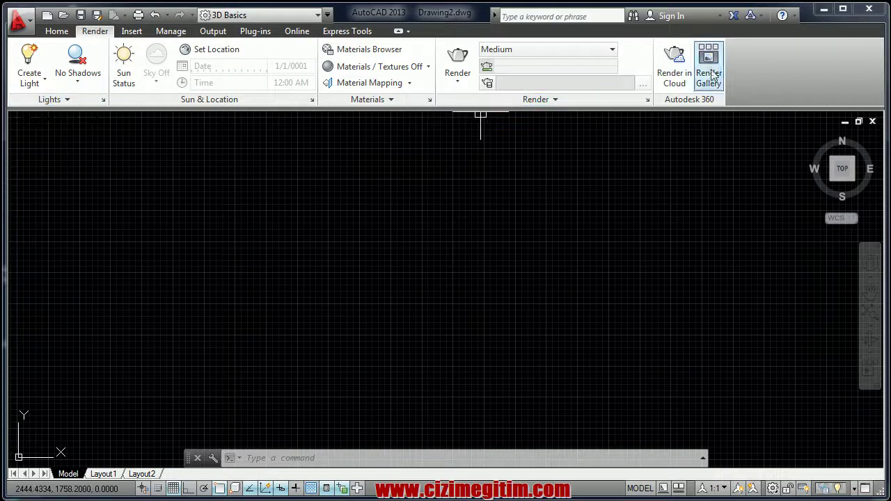
Step: Tour the Output, Online, Express Tools and Insert tabs, then list the available workspaces
{"action": "left_click", "coordinate": [57, 31]}
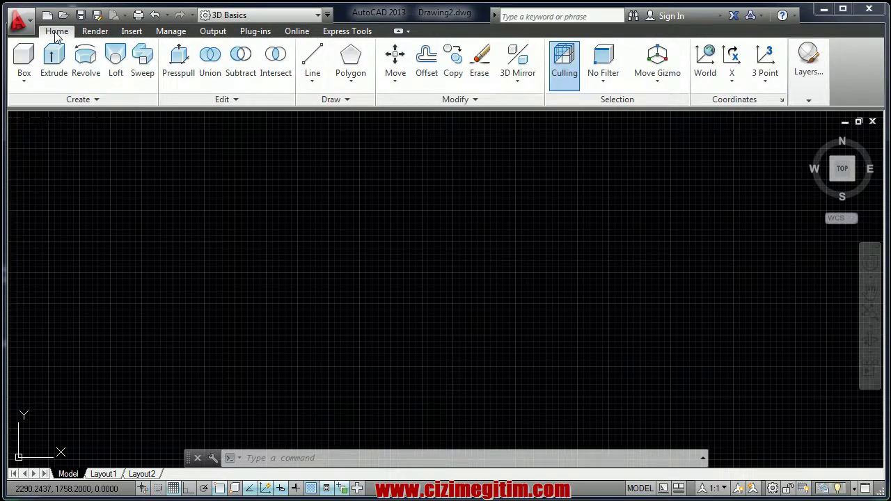
{"action": "left_click", "coordinate": [209, 32]}
{"action": "left_click", "coordinate": [297, 31]}
{"action": "left_click", "coordinate": [347, 32]}
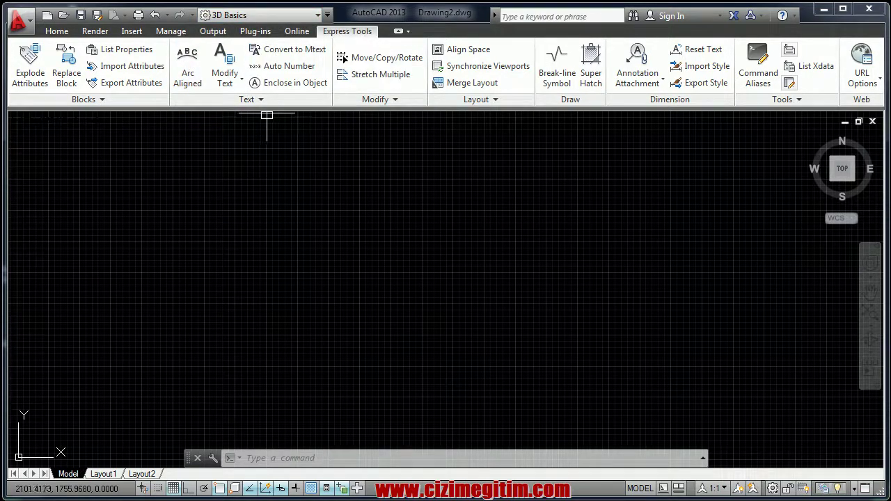
{"action": "left_click", "coordinate": [297, 31]}
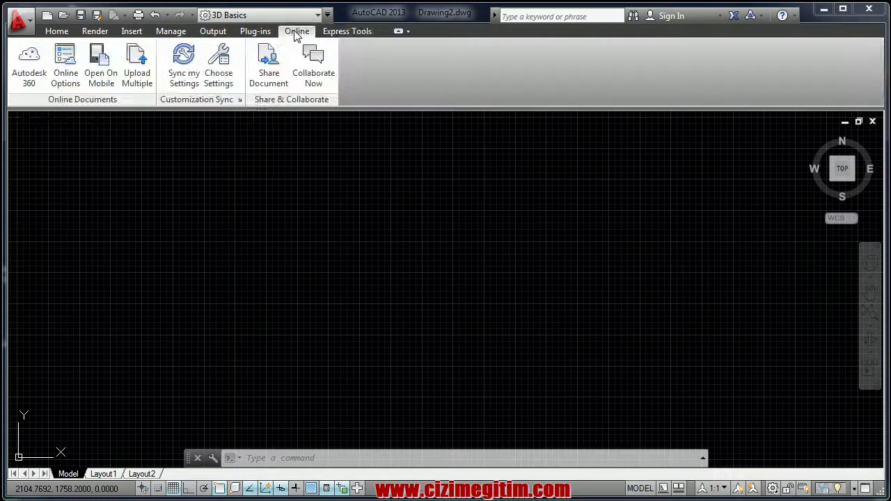
{"action": "left_click", "coordinate": [215, 32]}
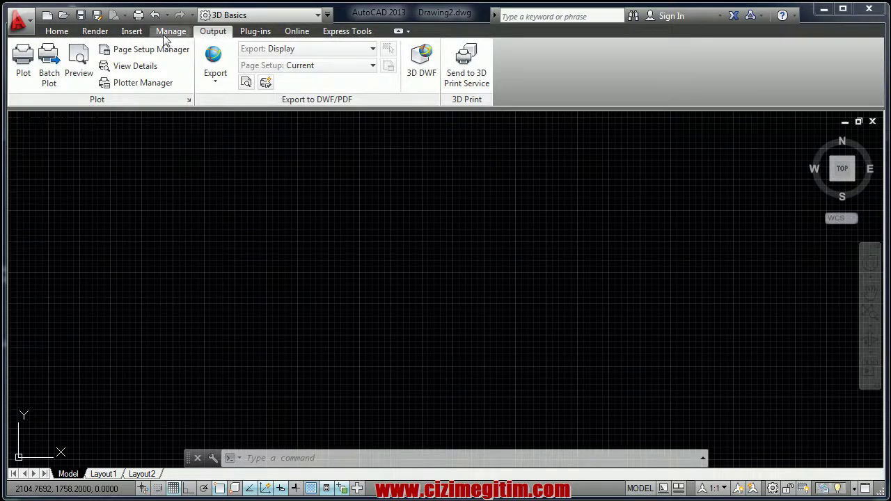
{"action": "left_click", "coordinate": [129, 32]}
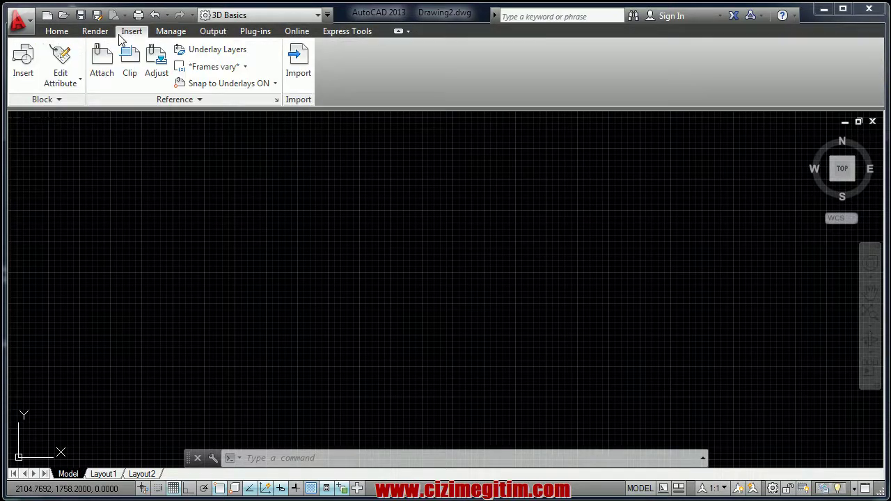
{"action": "left_click", "coordinate": [229, 15]}
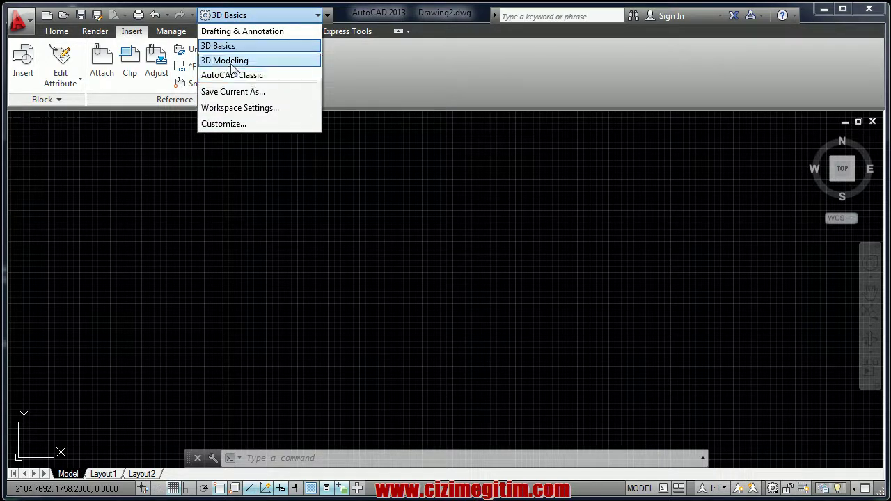
Step: Choose the 3D Modeling workspace and expand the Home tab's Modeling panel
{"action": "left_click", "coordinate": [224, 60]}
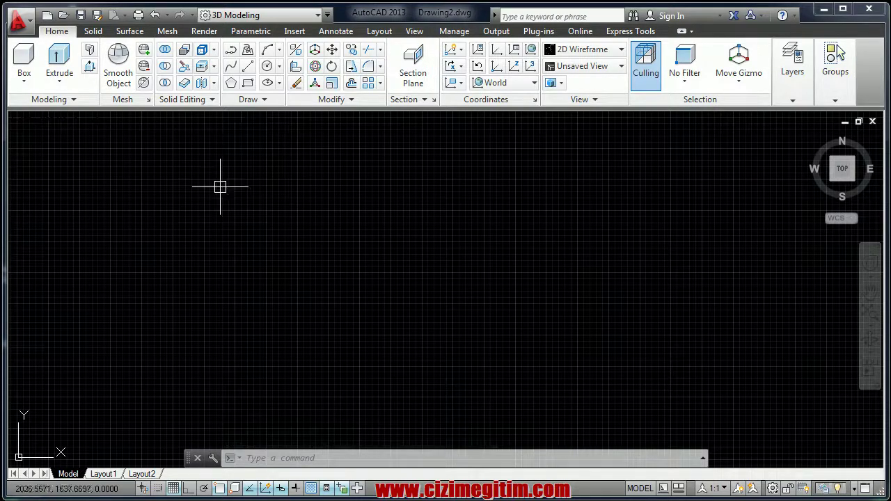
{"action": "left_click", "coordinate": [73, 99]}
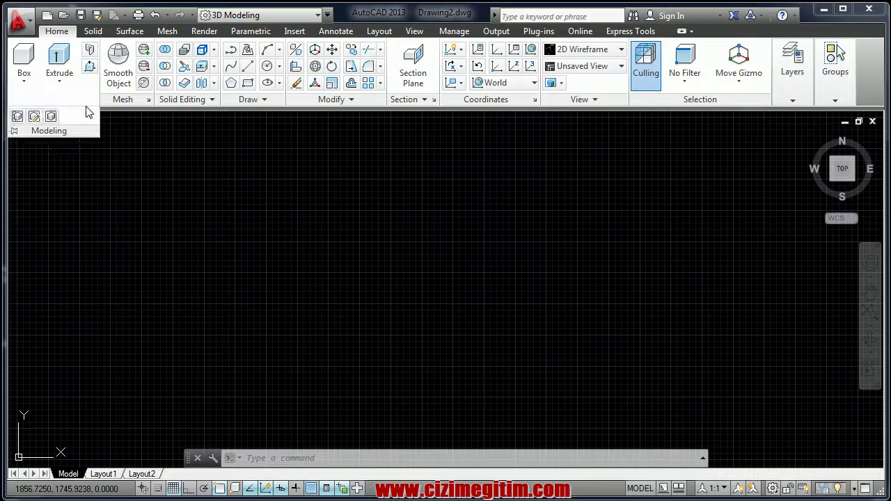
{"action": "left_click", "coordinate": [26, 84]}
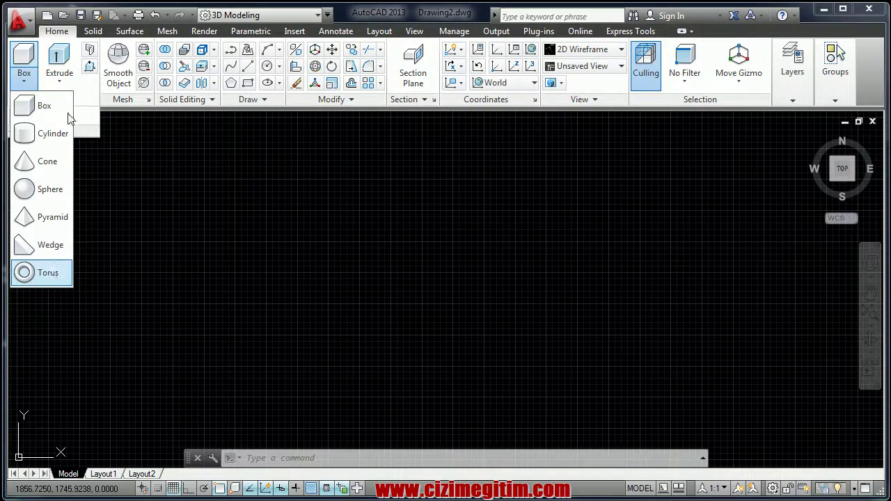
{"action": "left_click", "coordinate": [60, 82]}
{"action": "left_click", "coordinate": [61, 83]}
{"action": "left_click", "coordinate": [61, 83]}
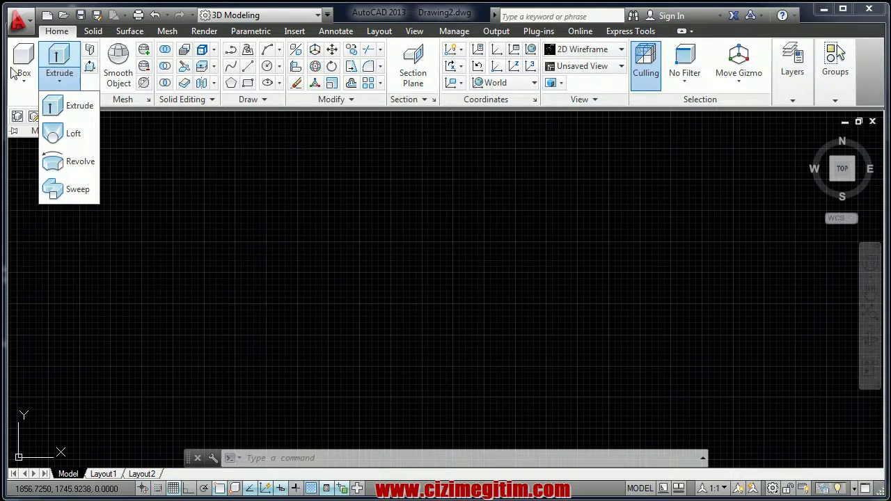
{"action": "left_click", "coordinate": [149, 159]}
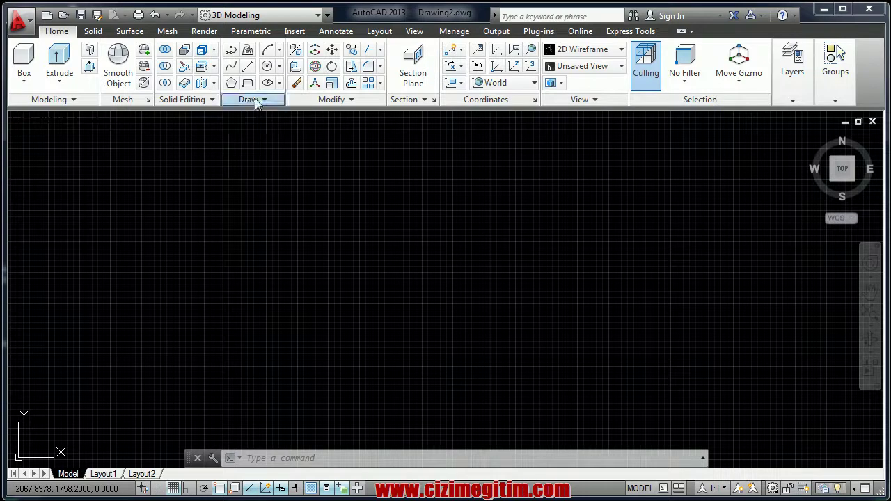
{"action": "left_click", "coordinate": [330, 100]}
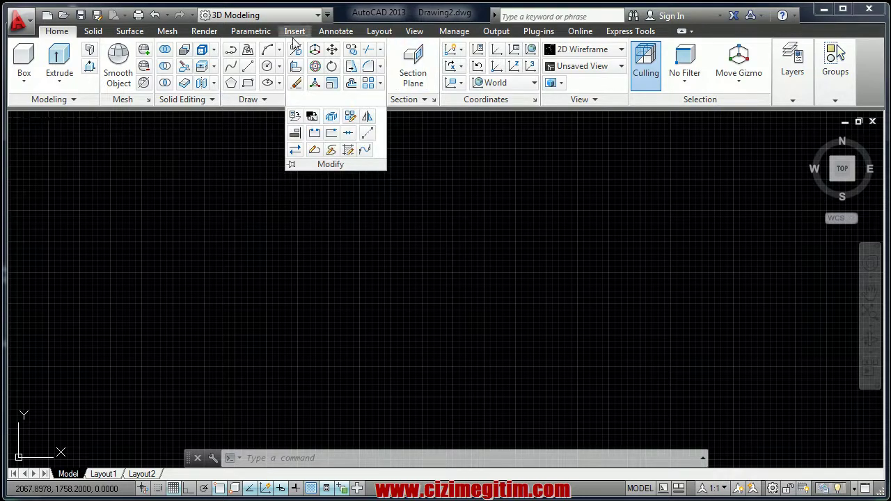
{"action": "left_click", "coordinate": [409, 101]}
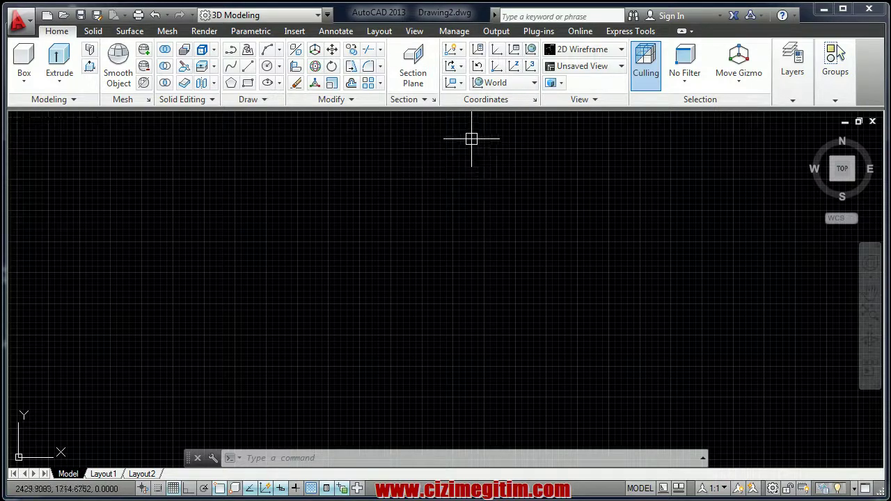
{"action": "left_click", "coordinate": [430, 102]}
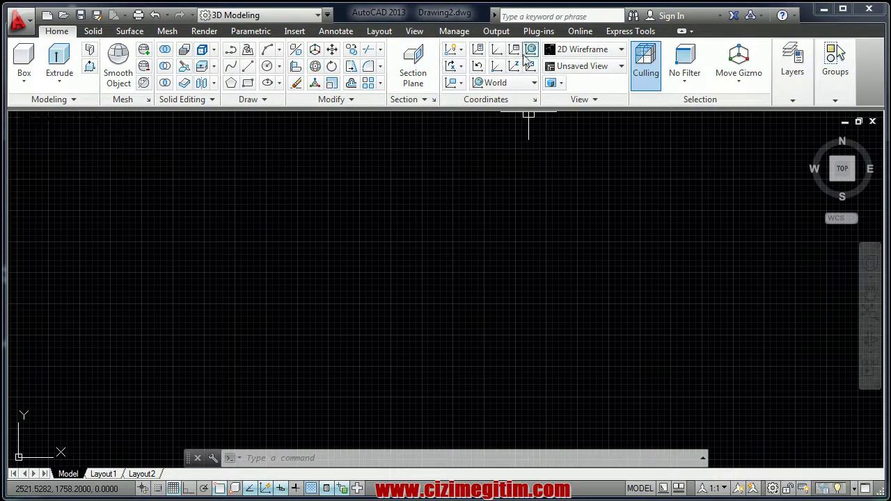
{"action": "left_click", "coordinate": [601, 106]}
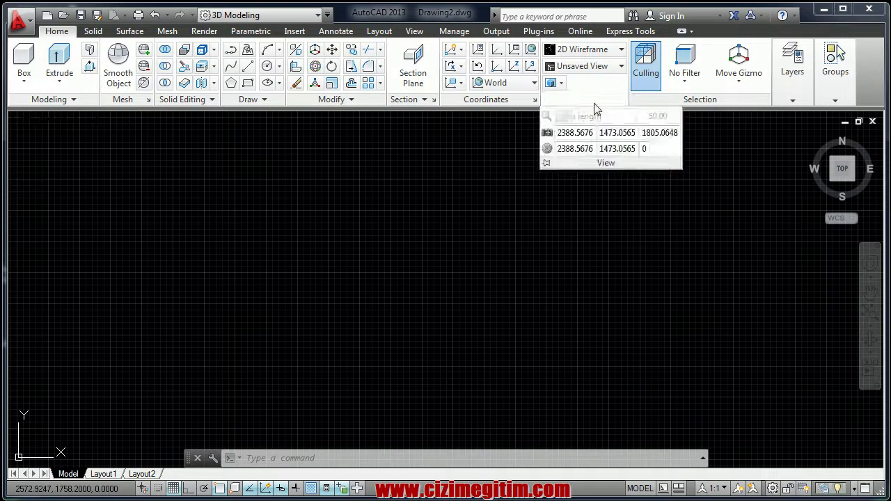
{"action": "left_click", "coordinate": [561, 85]}
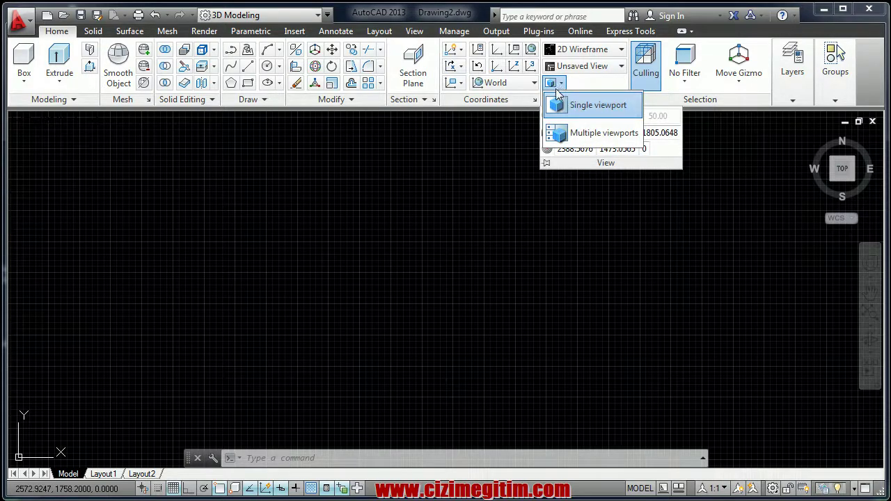
{"action": "left_click", "coordinate": [601, 134]}
{"action": "left_click", "coordinate": [561, 84]}
{"action": "left_click", "coordinate": [565, 105]}
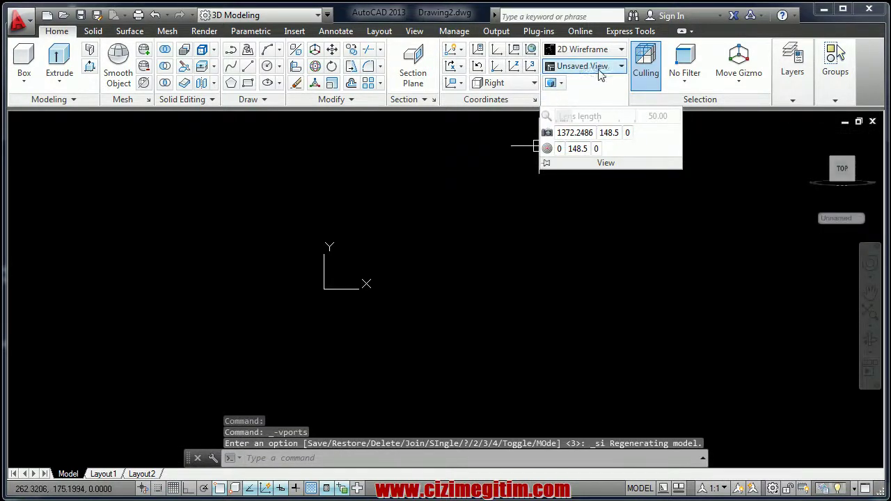
{"action": "left_click", "coordinate": [603, 67]}
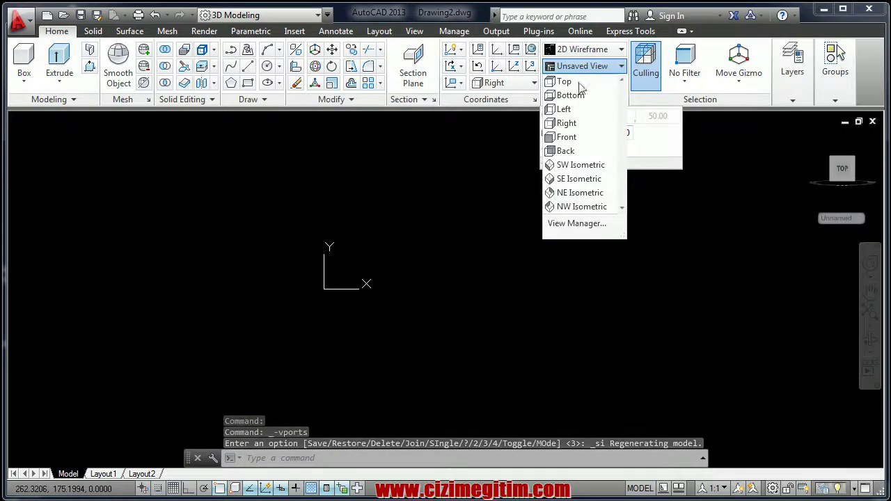
{"action": "left_click", "coordinate": [251, 179]}
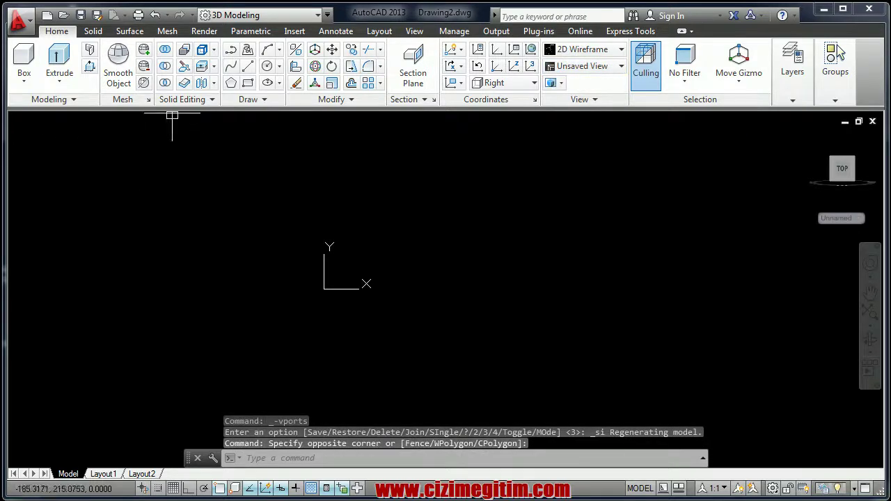
{"action": "left_click", "coordinate": [587, 54]}
{"action": "left_click", "coordinate": [504, 135]}
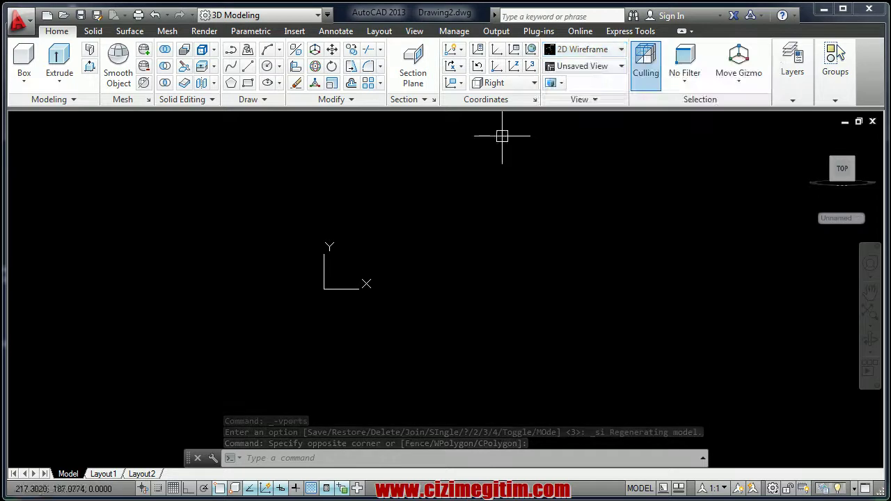
{"action": "left_click", "coordinate": [585, 50]}
{"action": "left_click", "coordinate": [450, 147]}
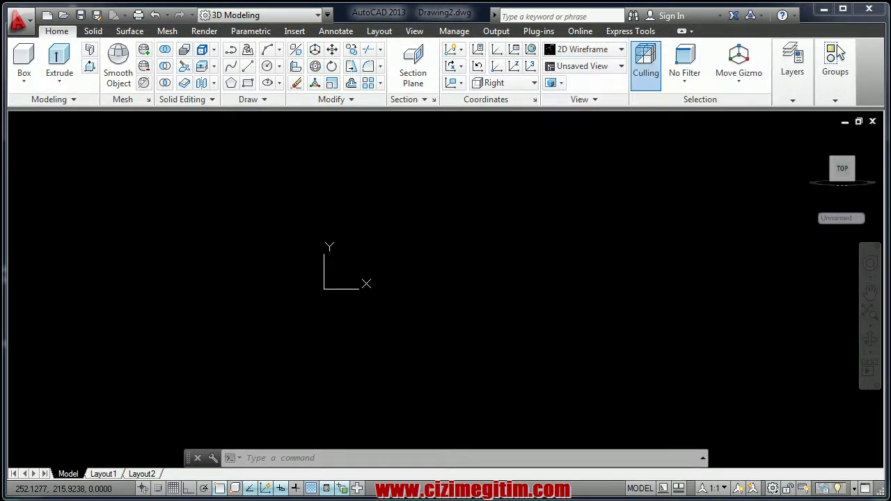
{"action": "left_click", "coordinate": [798, 96]}
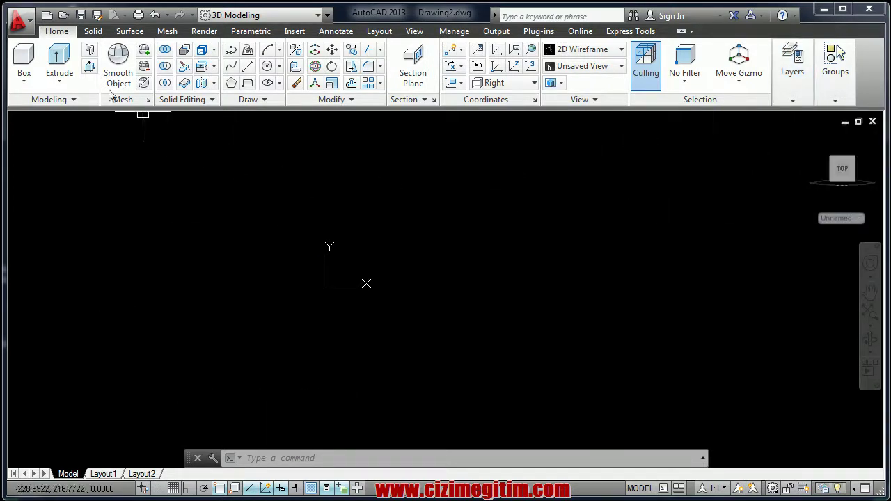
Step: View the Solid tab's Polysolid primitives list, then show the Surface tab tools
{"action": "left_click", "coordinate": [92, 31]}
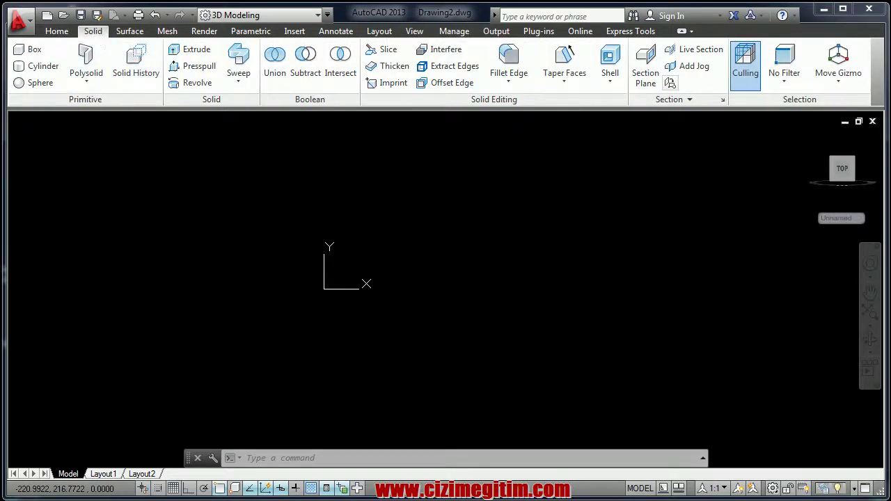
{"action": "left_click", "coordinate": [82, 83]}
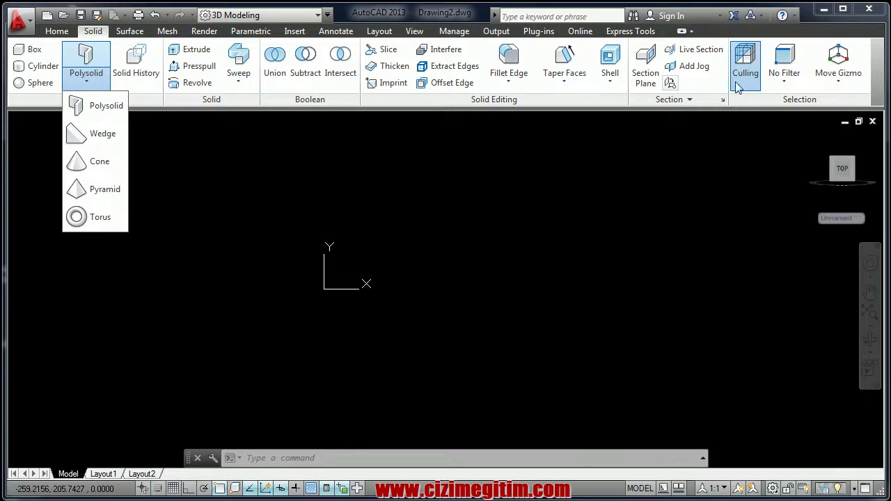
{"action": "left_click", "coordinate": [137, 32]}
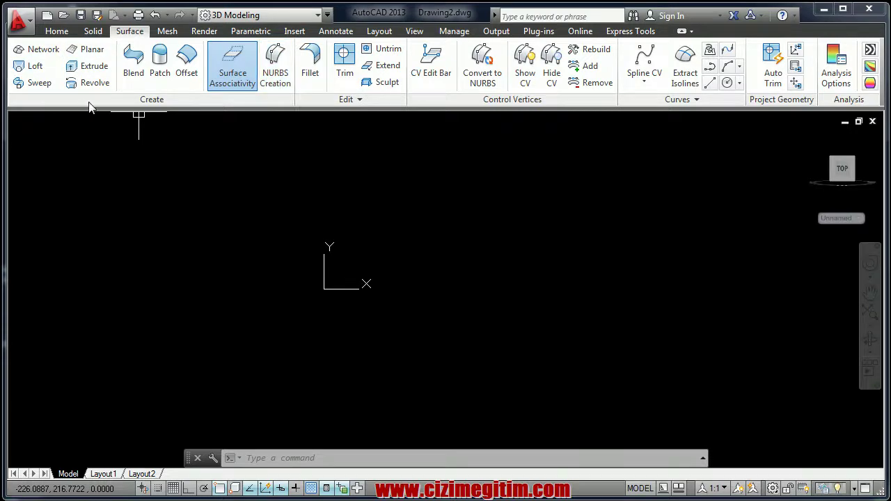
{"action": "left_click", "coordinate": [352, 102]}
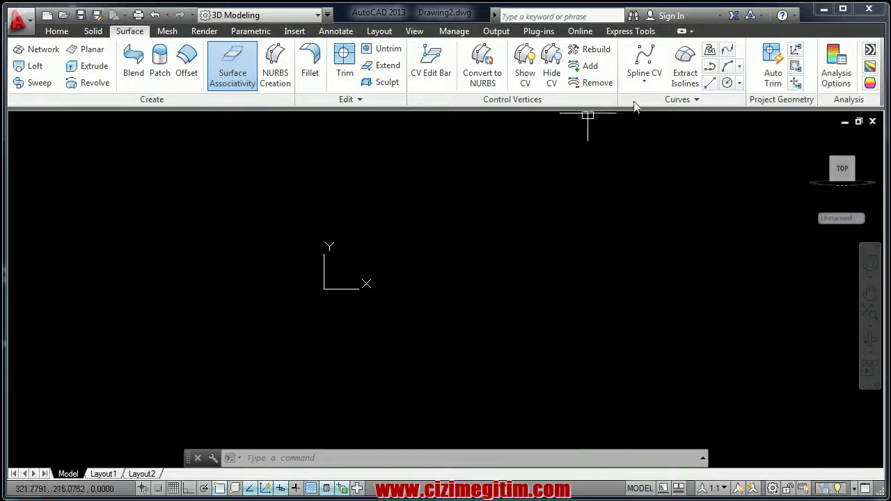
{"action": "left_click", "coordinate": [699, 99]}
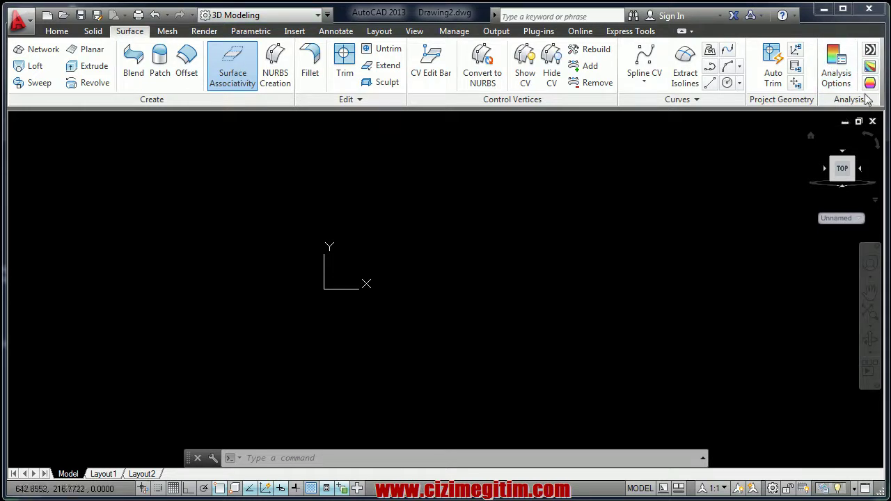
Step: On the Mesh tab, review the Mesh Box primitives list, then expand the Mesh Edit panel
{"action": "left_click", "coordinate": [168, 32]}
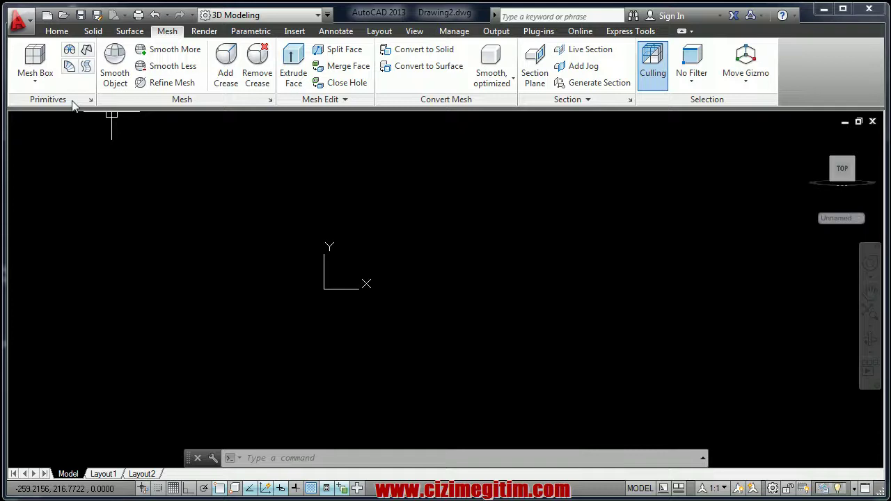
{"action": "left_click", "coordinate": [34, 78]}
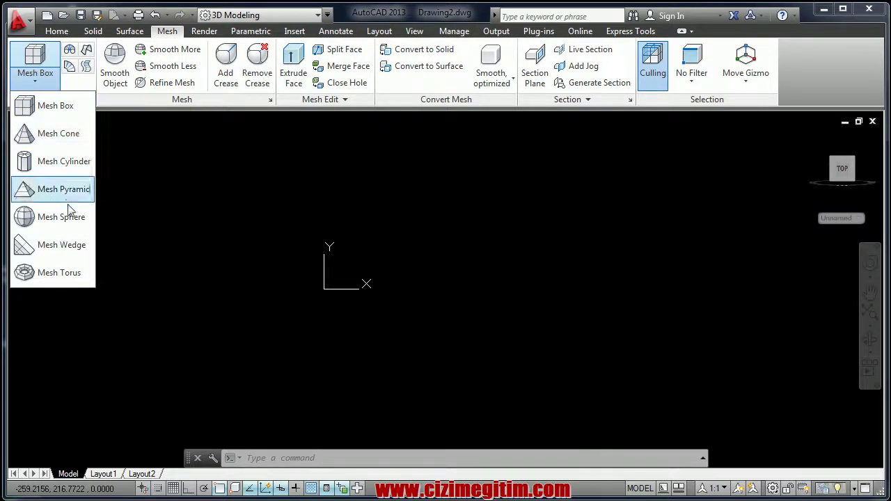
{"action": "left_click", "coordinate": [136, 188]}
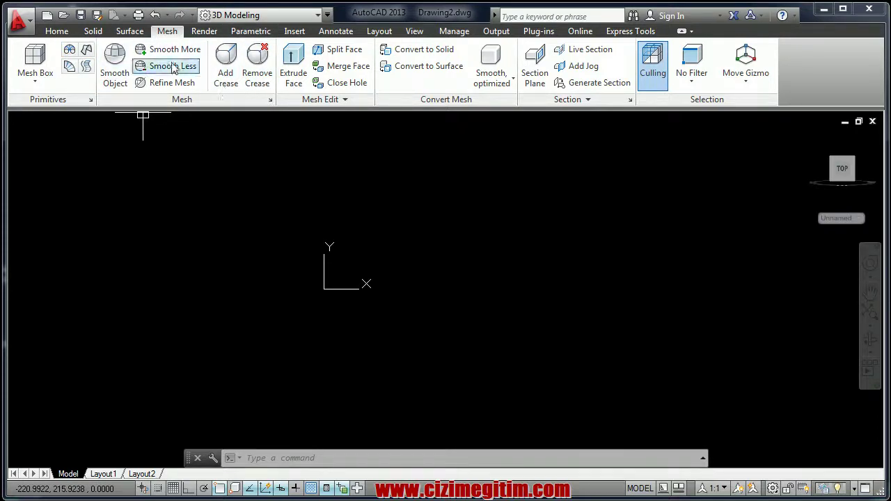
{"action": "left_click", "coordinate": [319, 101]}
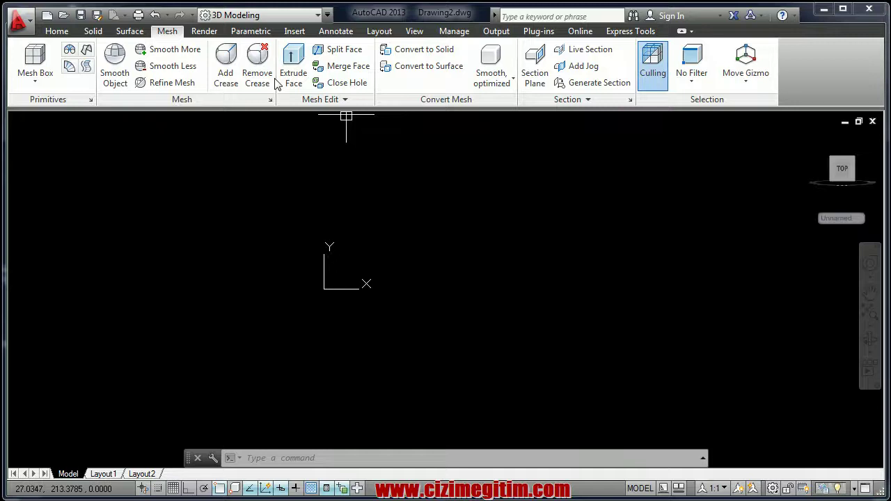
Step: Expand the Section panel and view the No Filter subobject selection list, leaving it unchanged
{"action": "left_click", "coordinate": [583, 100]}
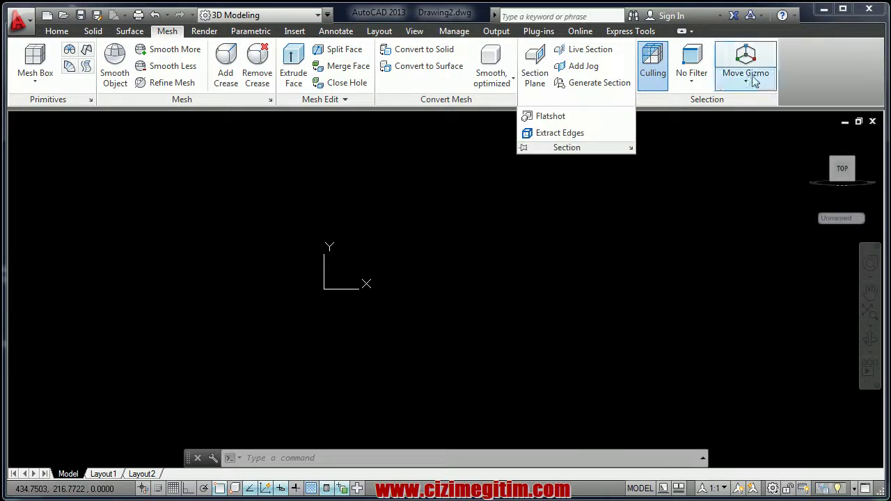
{"action": "left_click", "coordinate": [692, 83]}
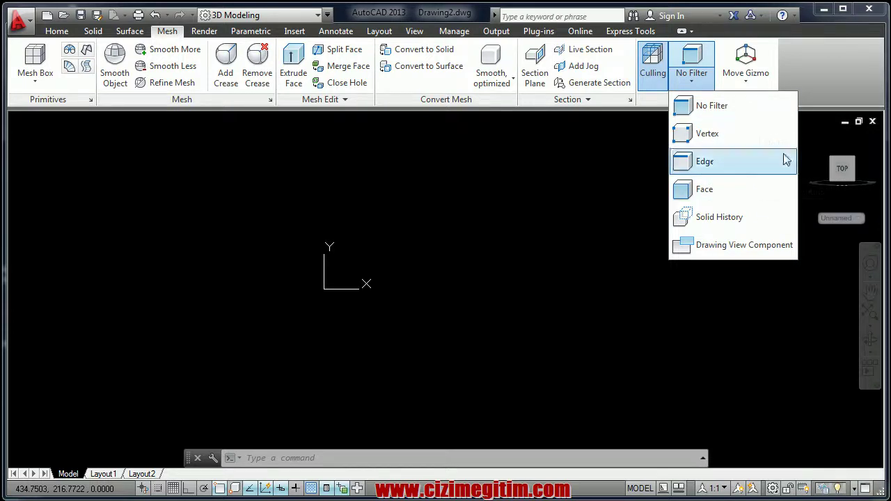
{"action": "left_click", "coordinate": [576, 240]}
Step: Show the Render tab's rendering and lighting tools and confirm the 3D Modeling workspace stays selected
{"action": "left_click", "coordinate": [205, 33]}
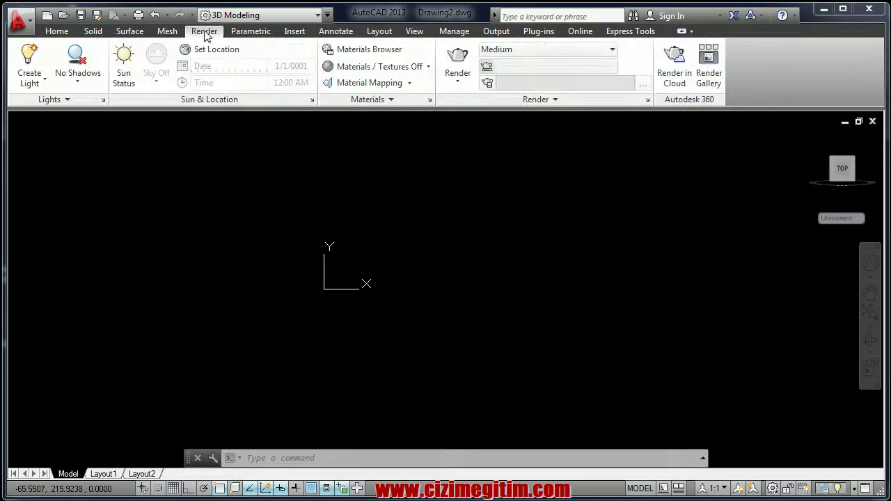
{"action": "left_click", "coordinate": [280, 15]}
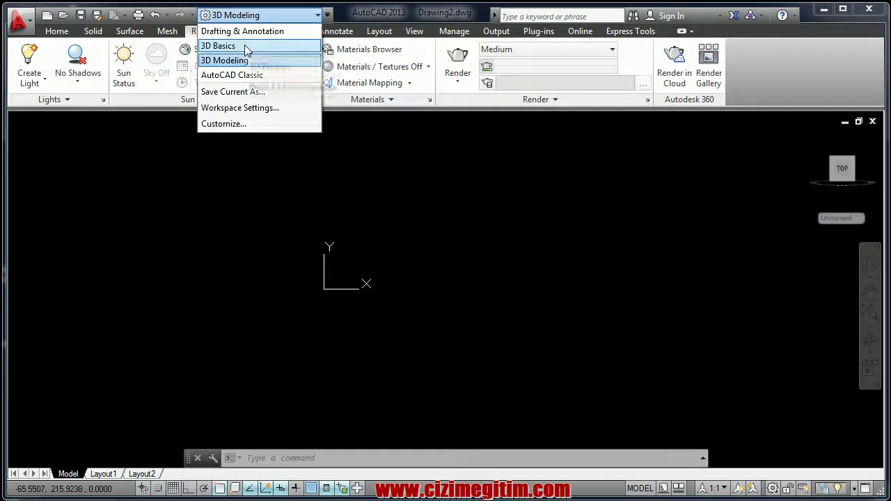
{"action": "left_click", "coordinate": [378, 184]}
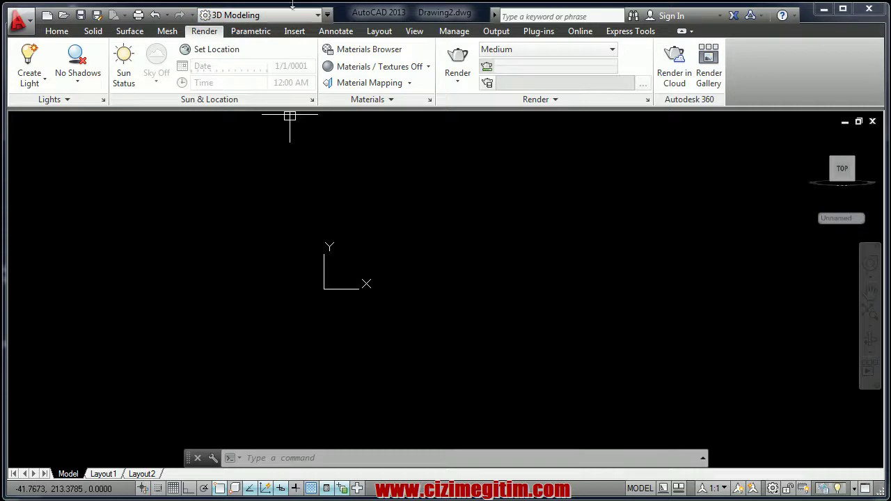
Step: Browse the Parametric, Insert, Annotate, Layout, View and Manage ribbon tabs
{"action": "left_click", "coordinate": [257, 32]}
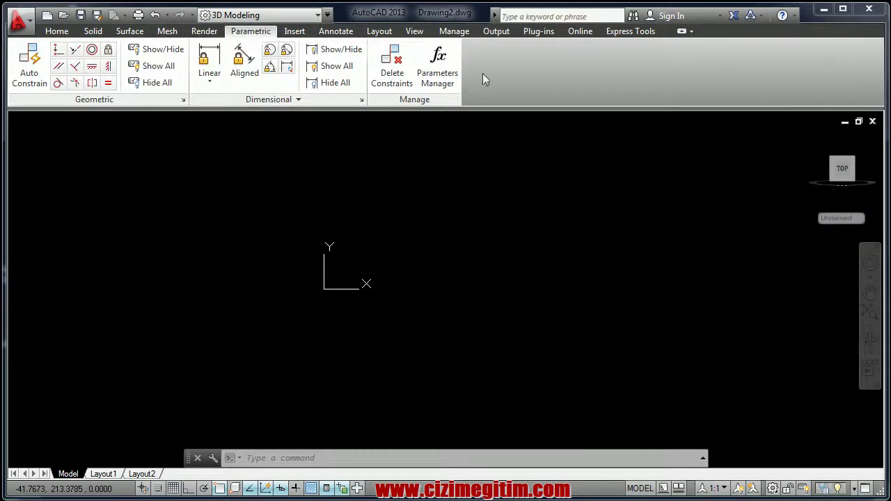
{"action": "left_click", "coordinate": [295, 31]}
{"action": "left_click", "coordinate": [336, 31]}
{"action": "left_click", "coordinate": [381, 34]}
{"action": "left_click", "coordinate": [415, 33]}
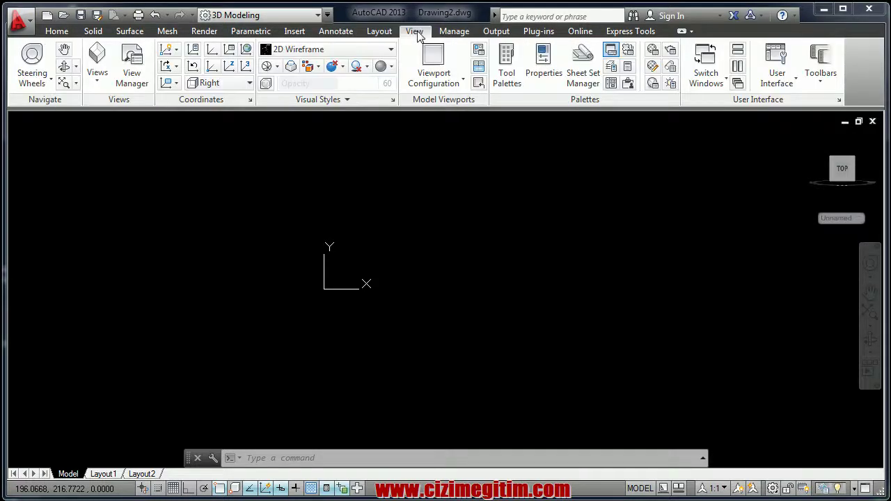
{"action": "left_click", "coordinate": [450, 32]}
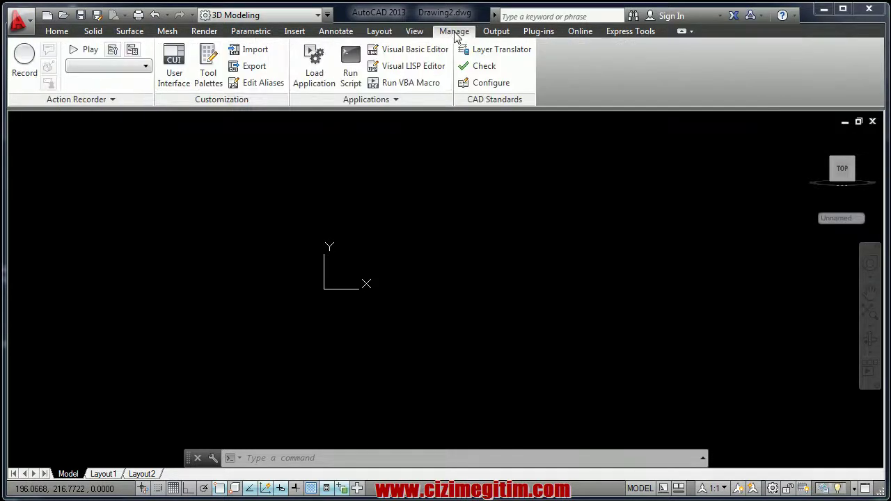
Step: Browse the Output, Plug-ins, Online and Express Tools ribbon tabs
{"action": "left_click", "coordinate": [499, 34]}
{"action": "left_click", "coordinate": [536, 33]}
{"action": "left_click", "coordinate": [581, 33]}
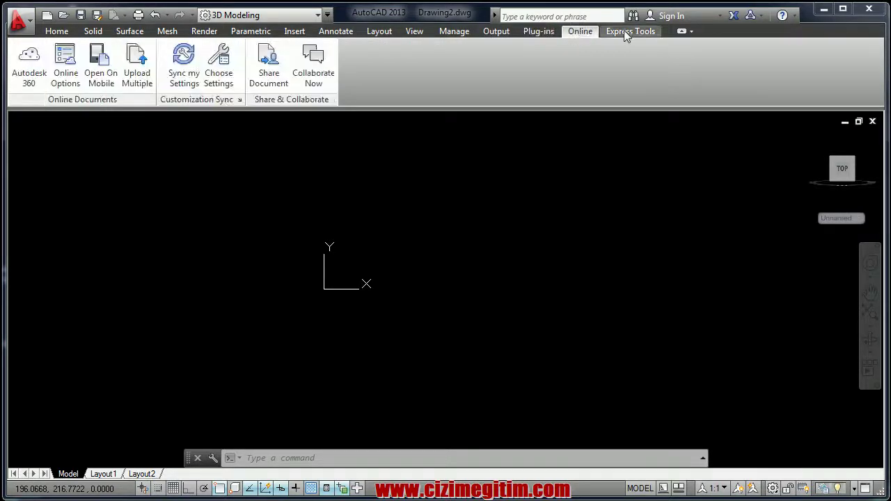
{"action": "left_click", "coordinate": [631, 31]}
Step: Return to the Home tab and confirm the workspace remains 3D Modeling
{"action": "left_click", "coordinate": [58, 32]}
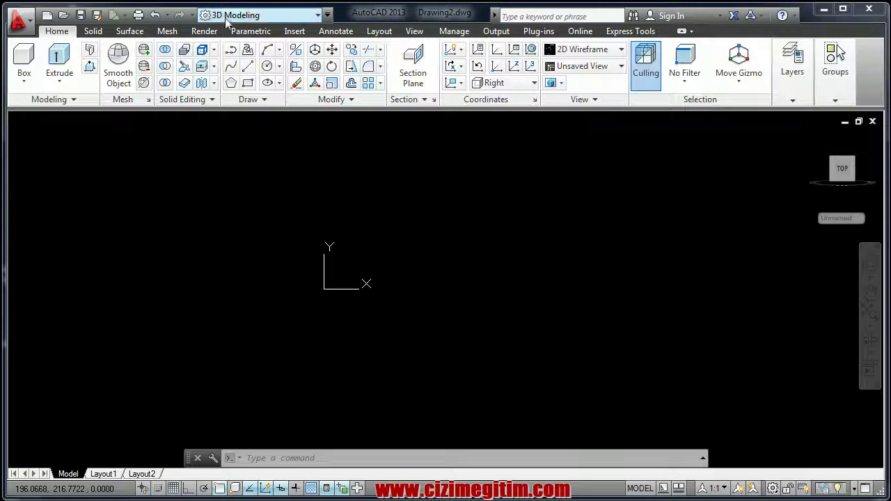
{"action": "left_click", "coordinate": [247, 15]}
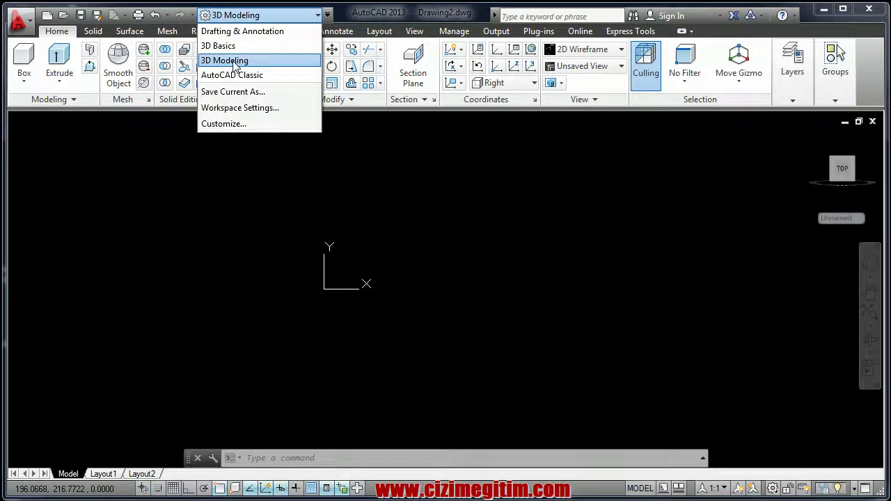
{"action": "left_click", "coordinate": [237, 66]}
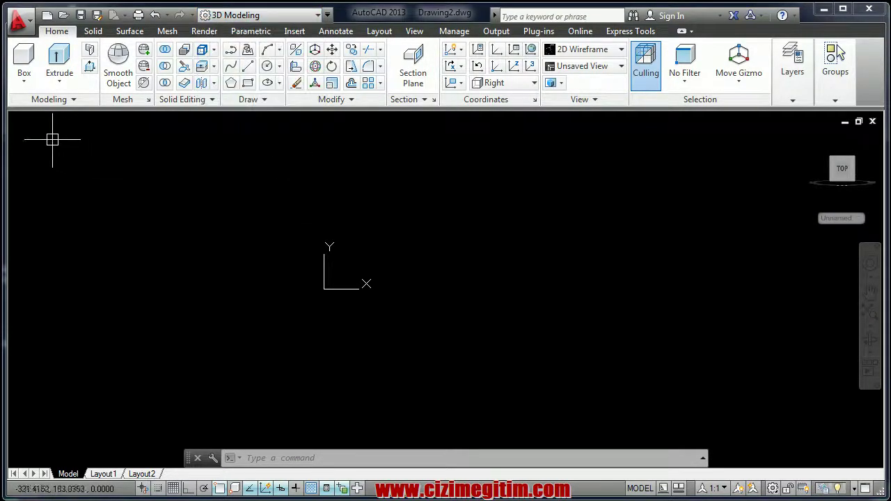